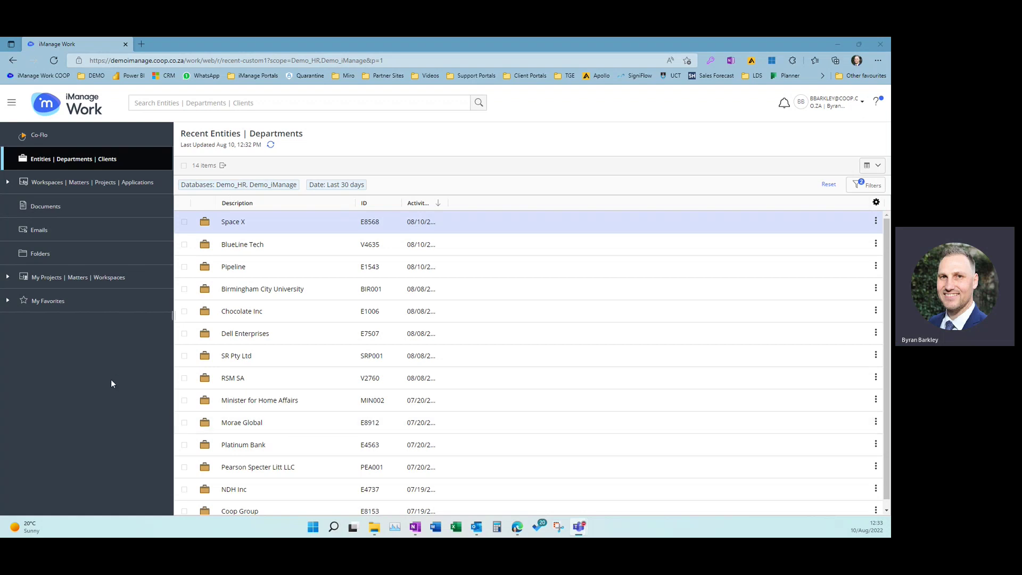
- Browse Pipeline's Pipe vs Steels and Bestbuy Merger matters, including the E-mails folder, in iManage Work
click(232, 268)
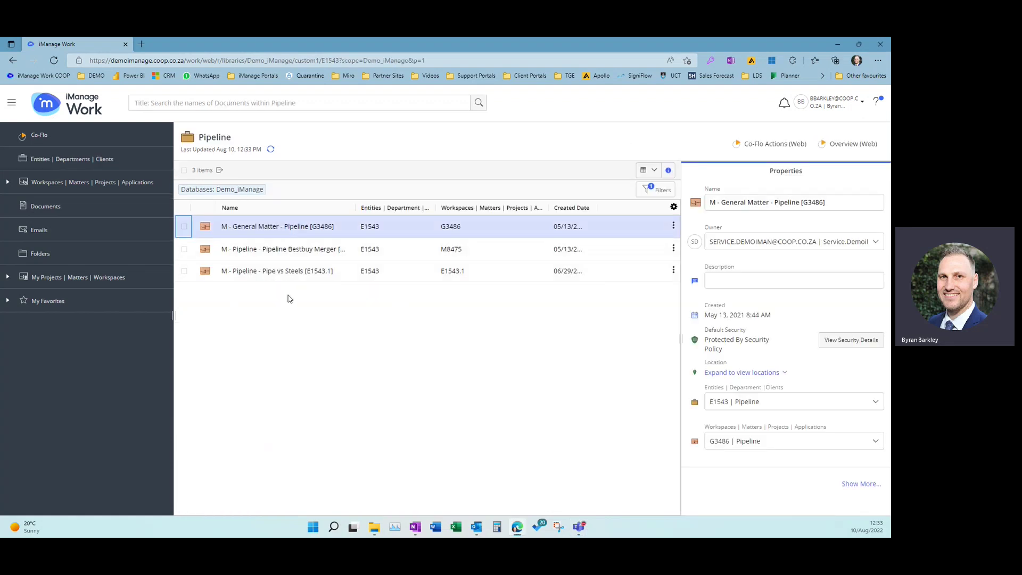
click(283, 274)
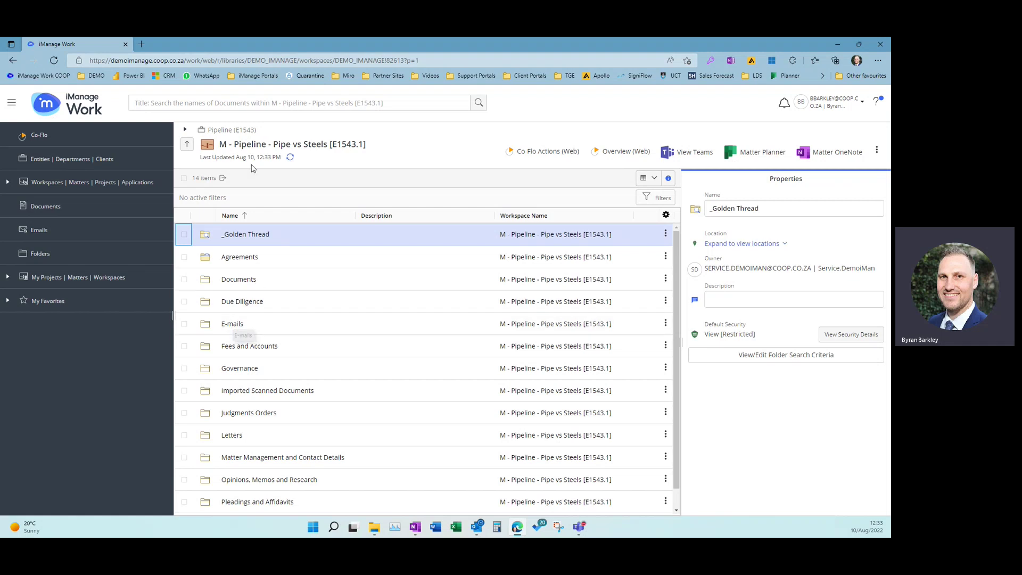
click(236, 131)
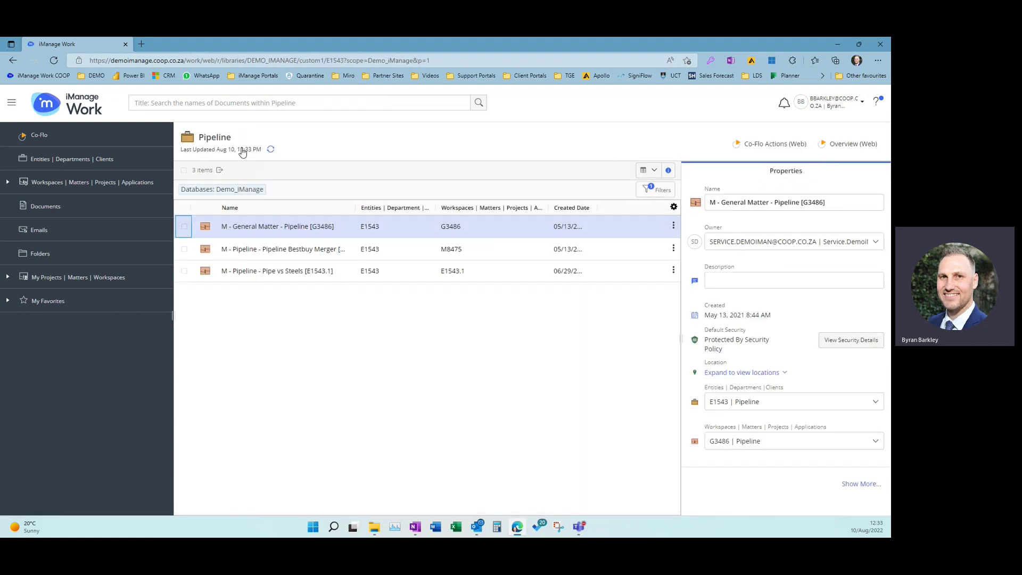
click(270, 248)
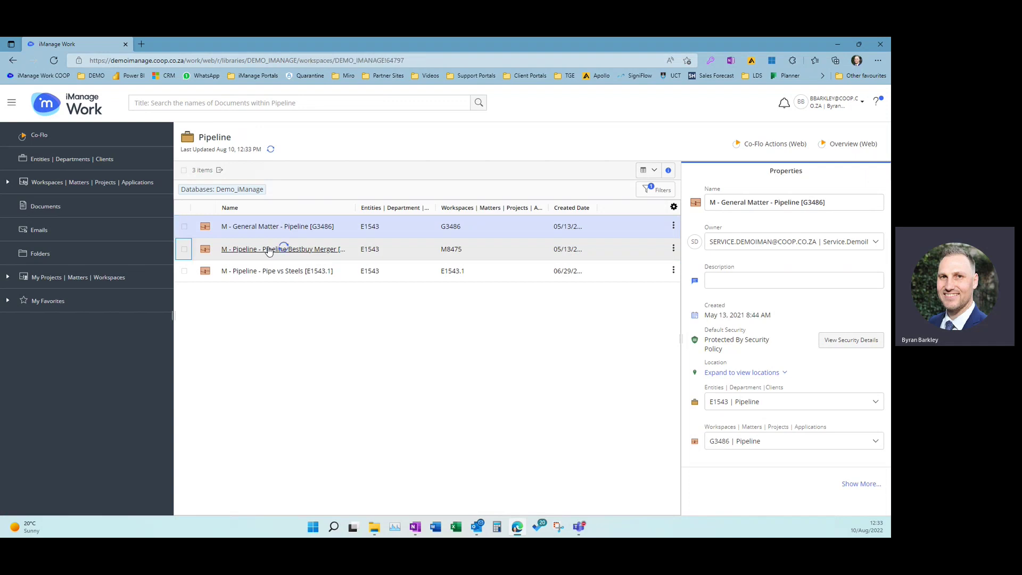
click(231, 390)
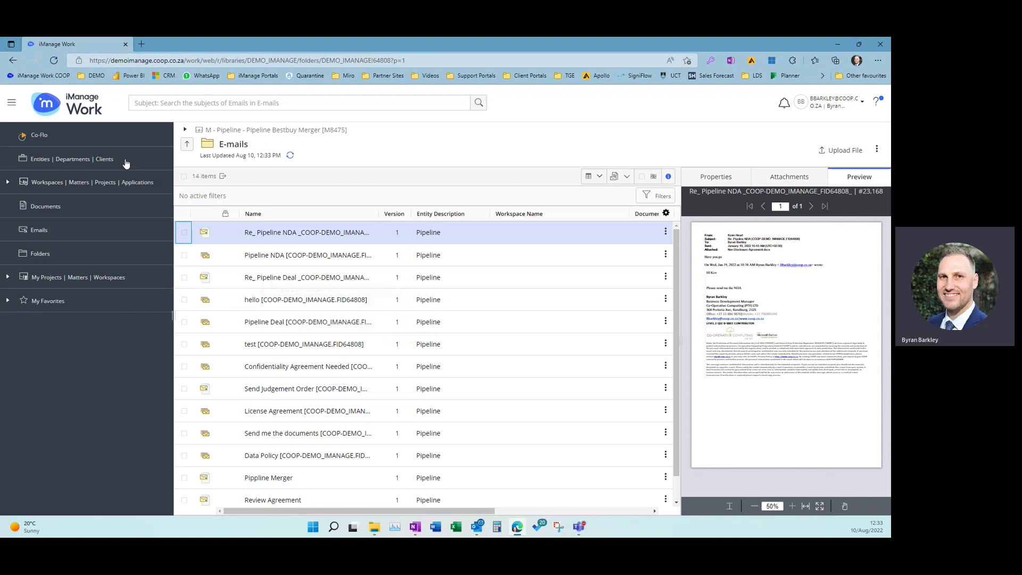
click(247, 131)
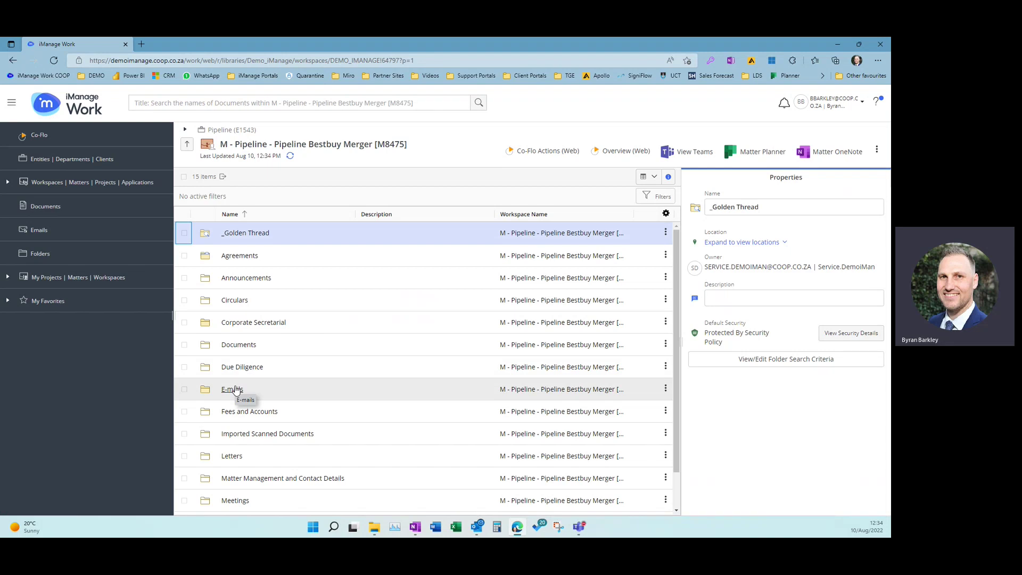
click(477, 525)
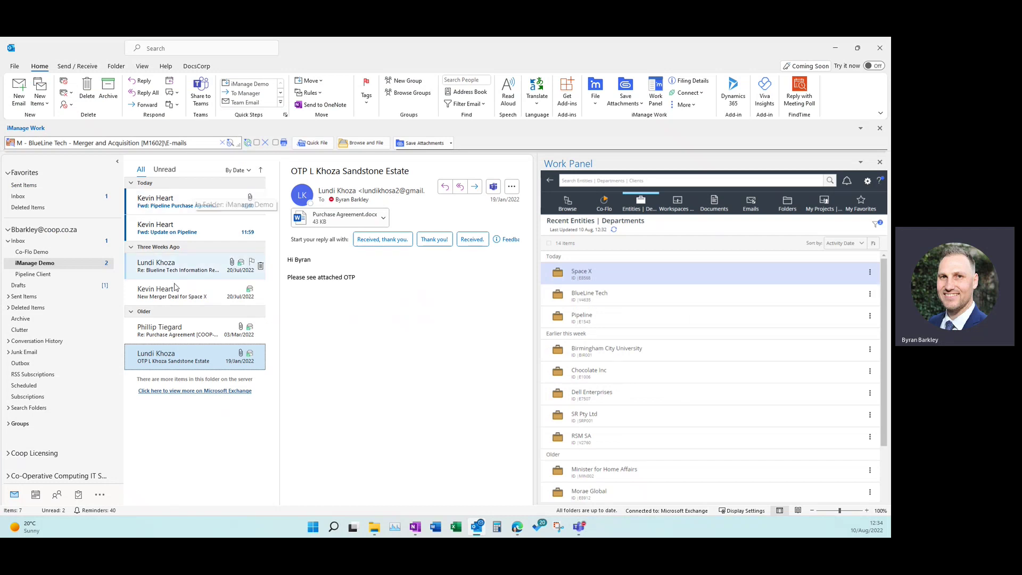
- Toggle the iManage Work Panel and browse to Pipeline > Pipe vs Steels
click(878, 162)
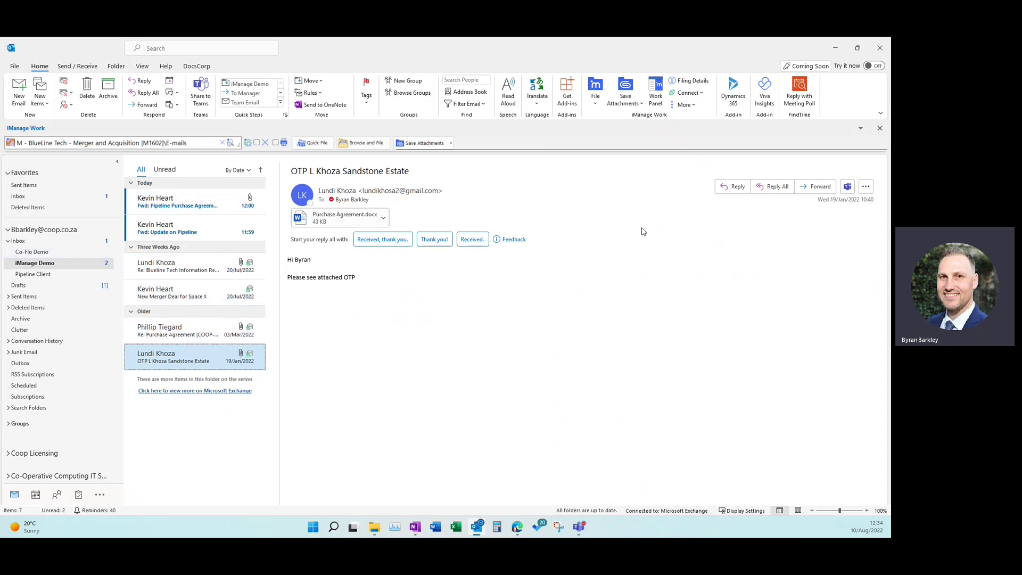
click(655, 93)
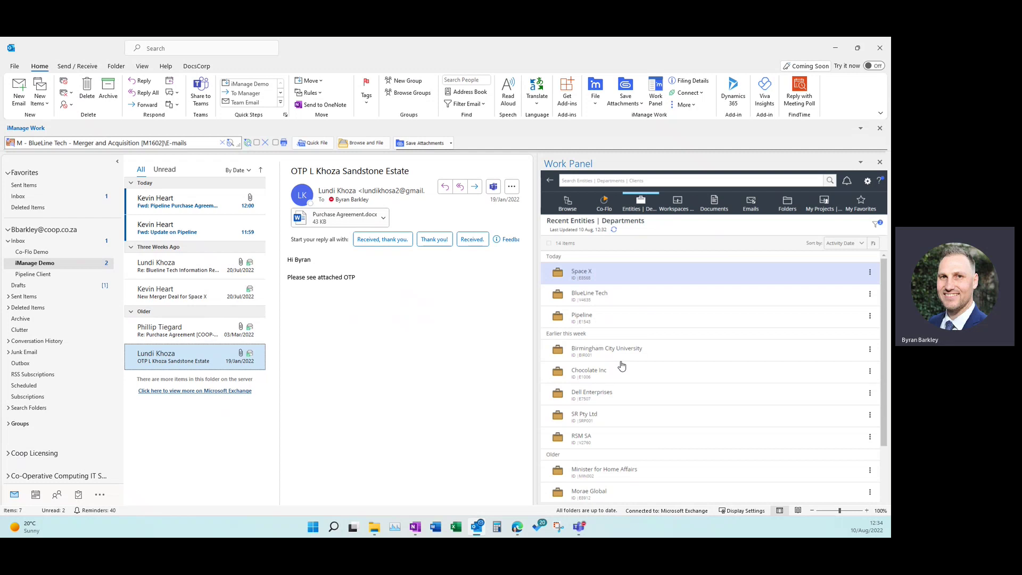
click(583, 316)
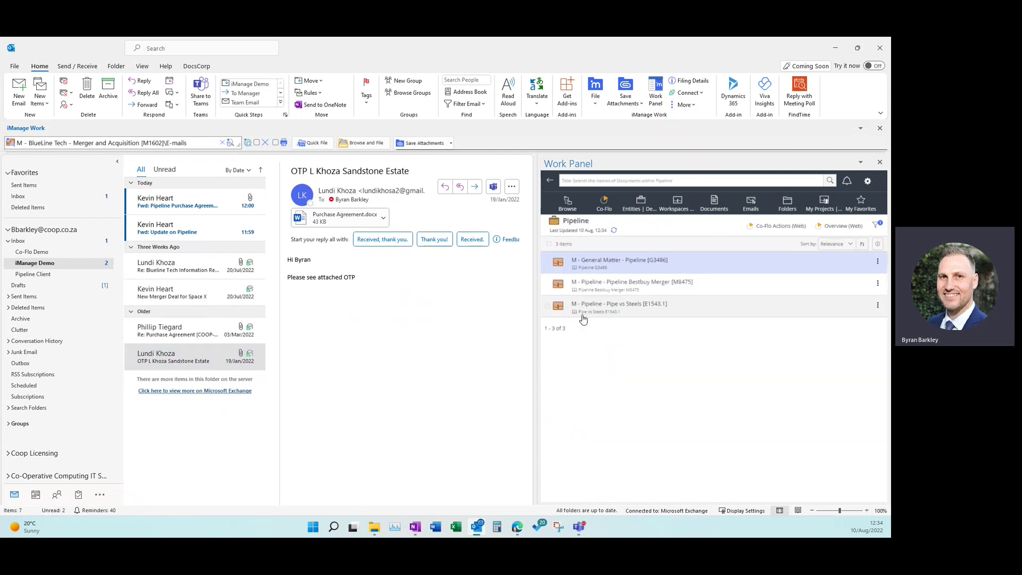
click(605, 307)
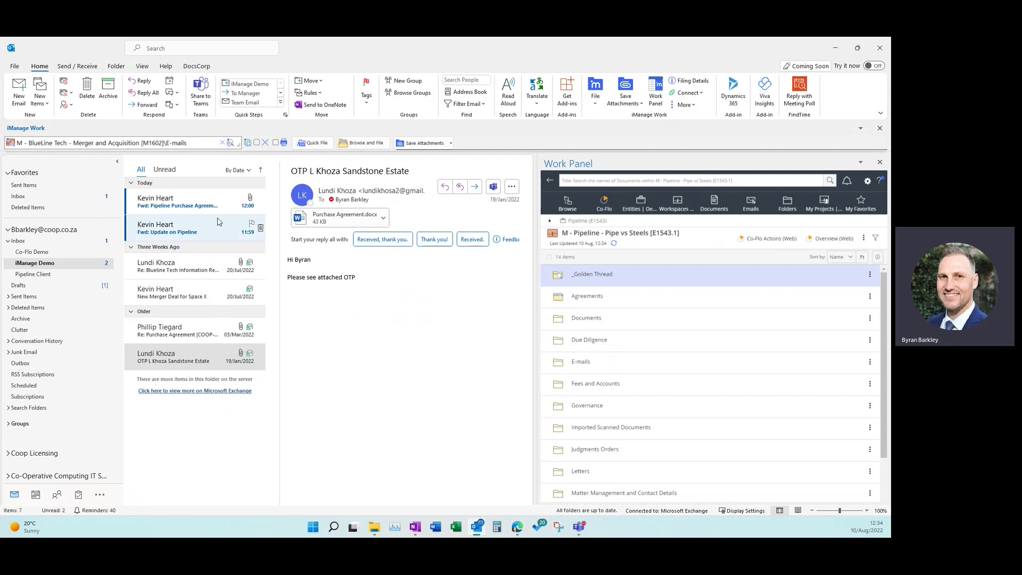
- Drag 'Fwd: Update on Pipeline' onto the E-mails folder and confirm it was filed
drag(196, 224, 582, 362)
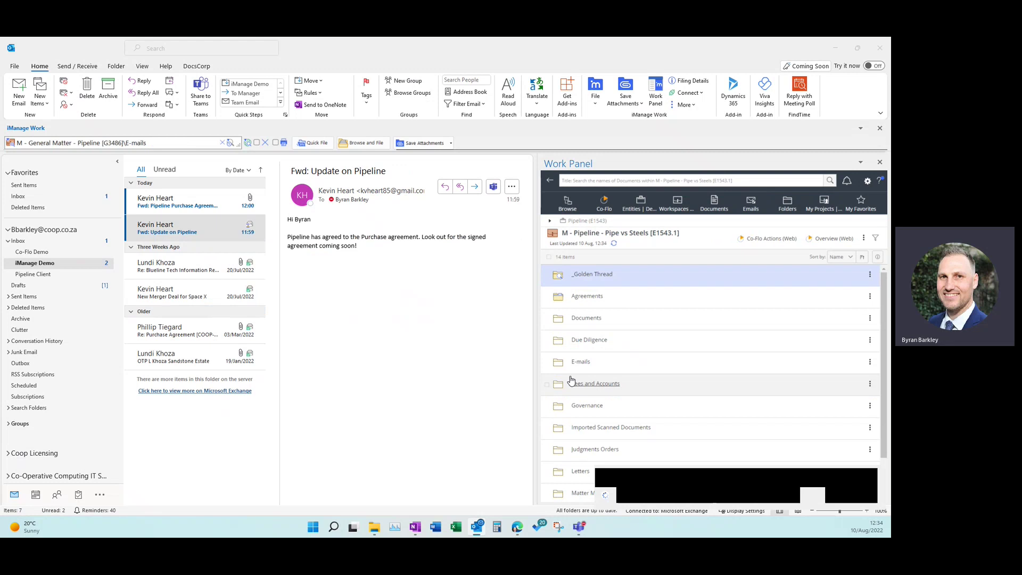
click(242, 230)
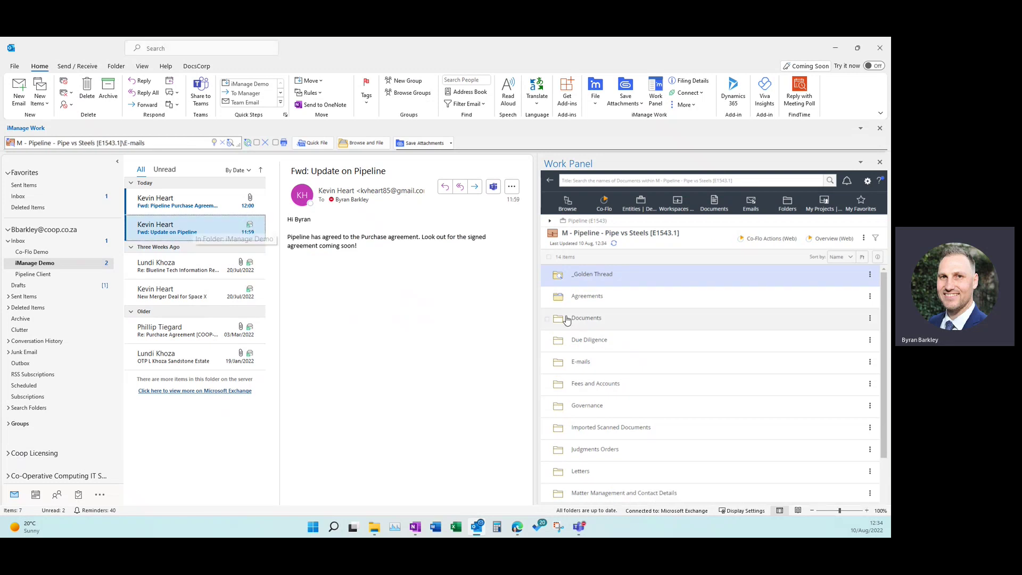
click(582, 363)
click(605, 224)
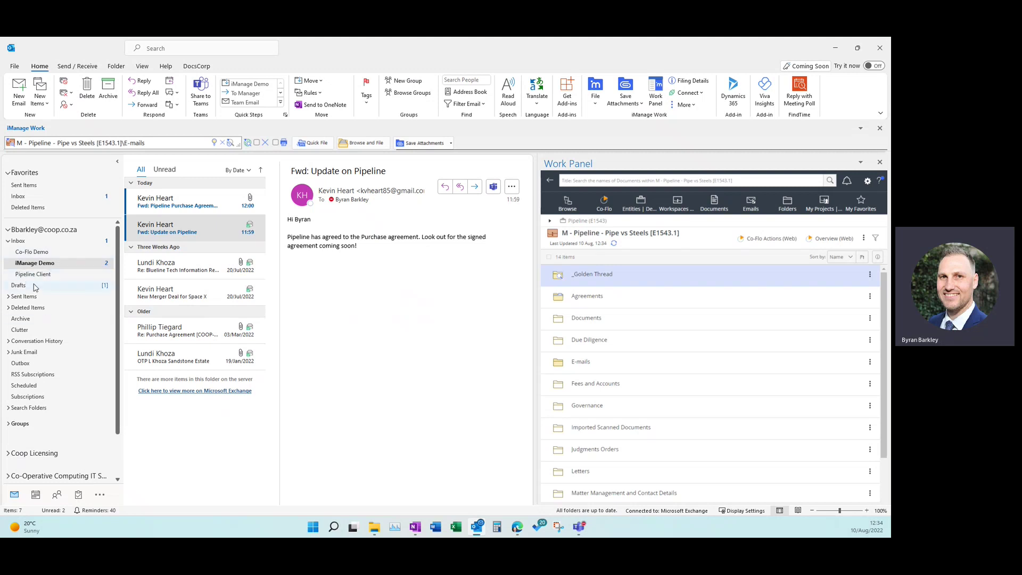
click(32, 275)
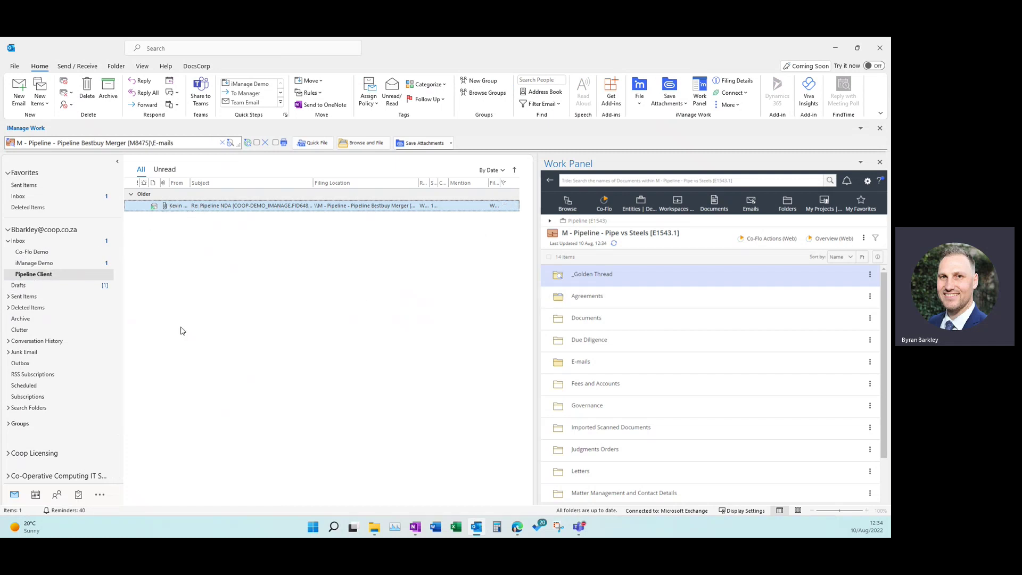
click(36, 263)
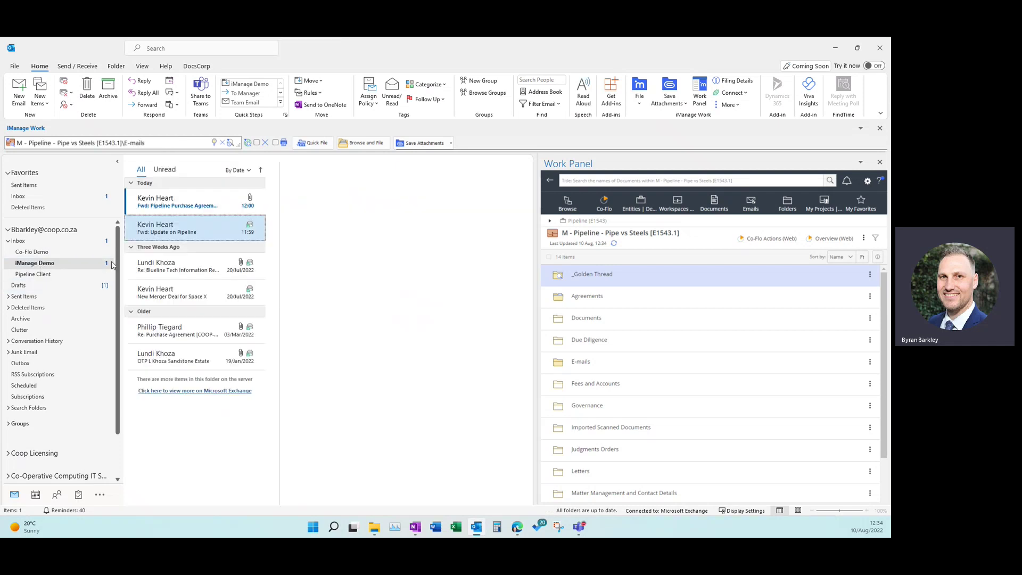
click(153, 231)
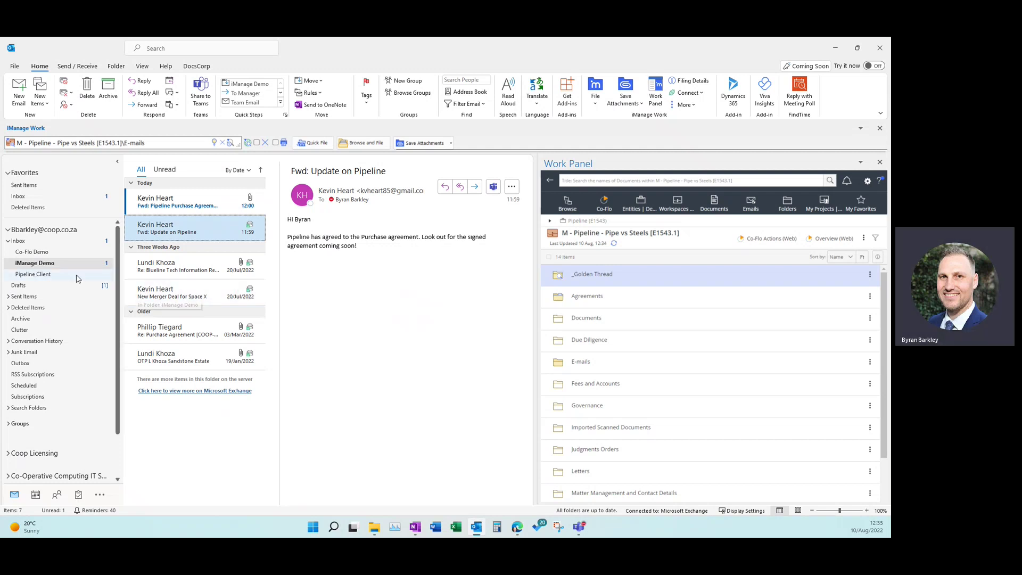
right_click(42, 275)
click(40, 275)
- Start Link to iManage on Pipeline Client and search workspaces for 'pipeline'
right_click(37, 276)
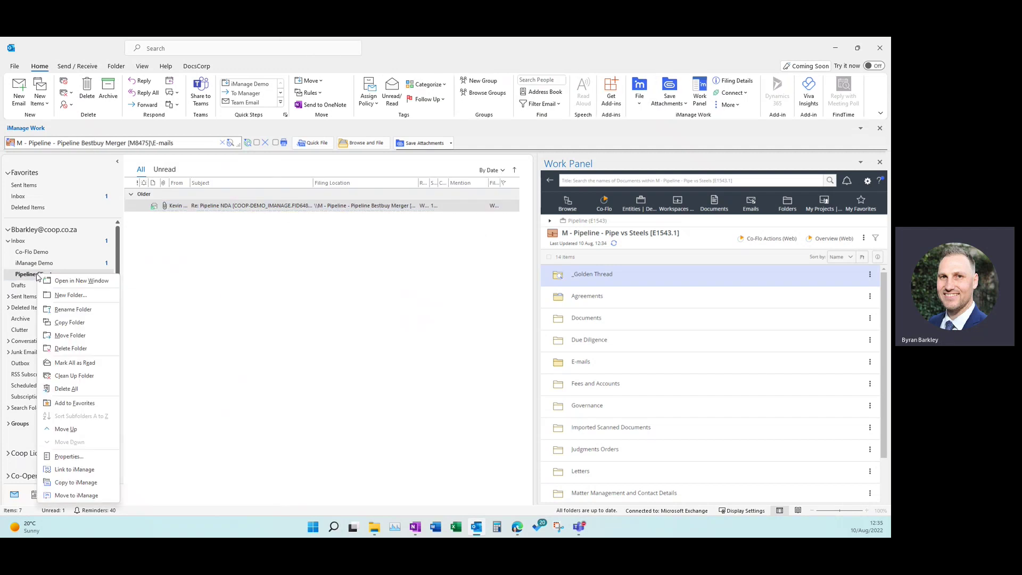
click(77, 470)
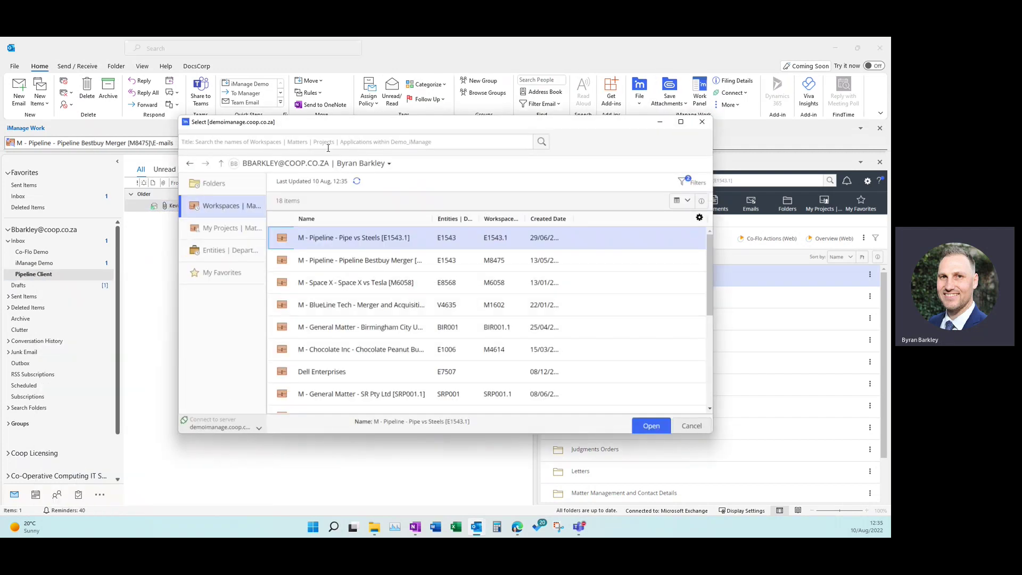
click(326, 142)
text(title:pipeline)
key(Return)
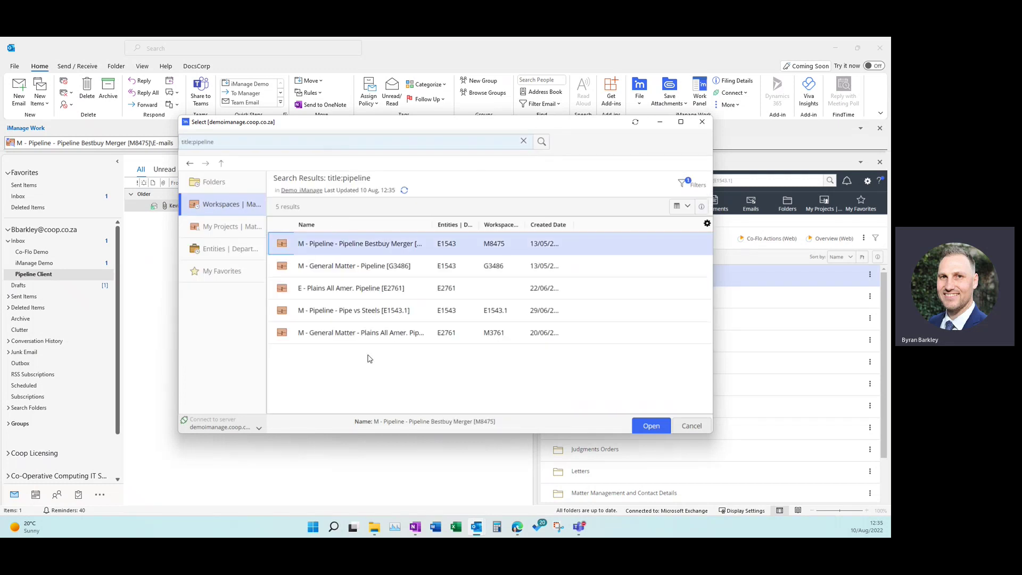
- Choose the Pipe vs Steels E-mails folder as the link location and confirm
click(360, 313)
double_click(360, 313)
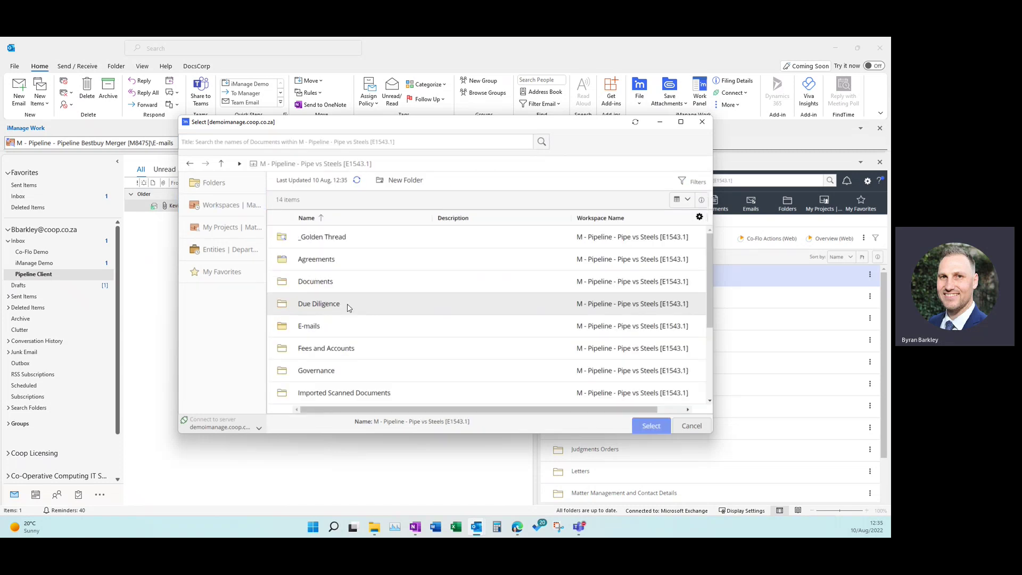
double_click(312, 328)
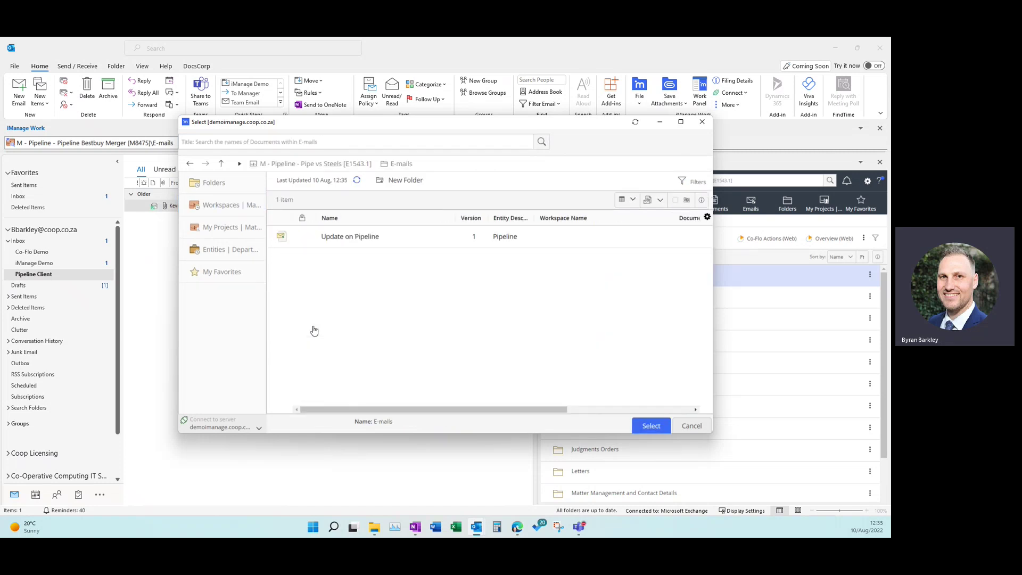
click(651, 425)
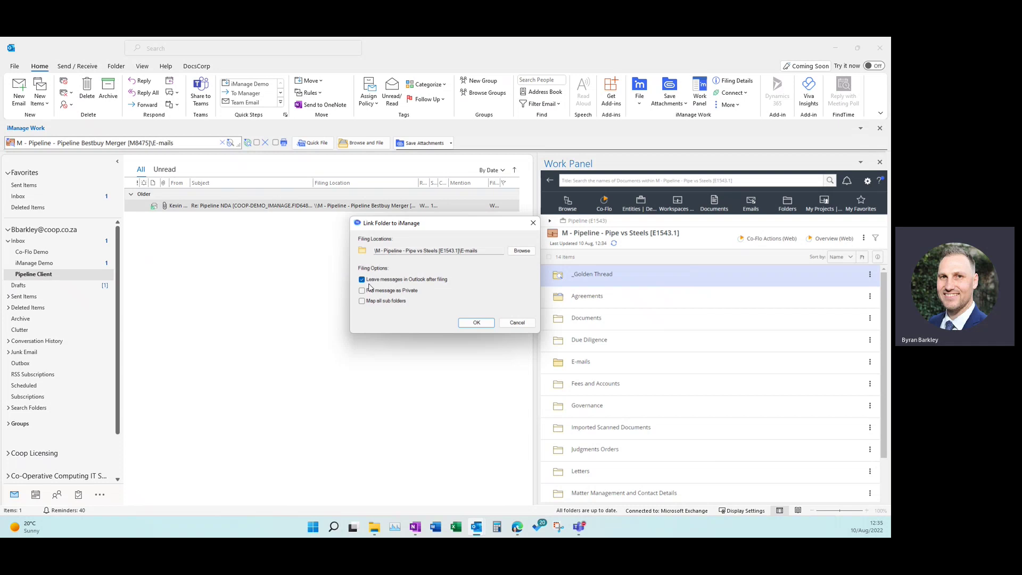
click(477, 322)
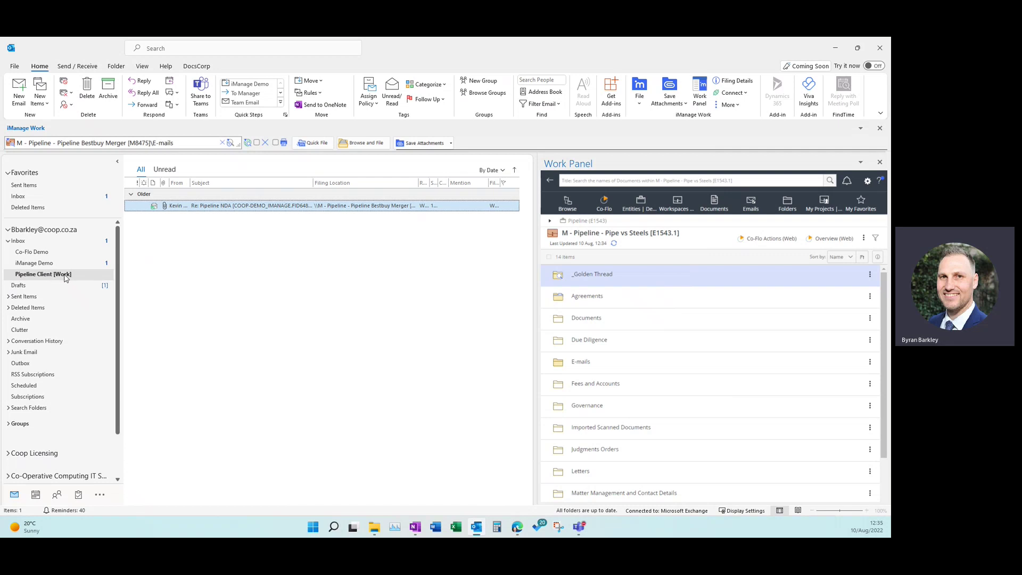
- Move 'Fwd: Pipeline Purchase Agreement' from iManage Demo into Pipeline Client [Work], then verify the E-mails folder
click(48, 263)
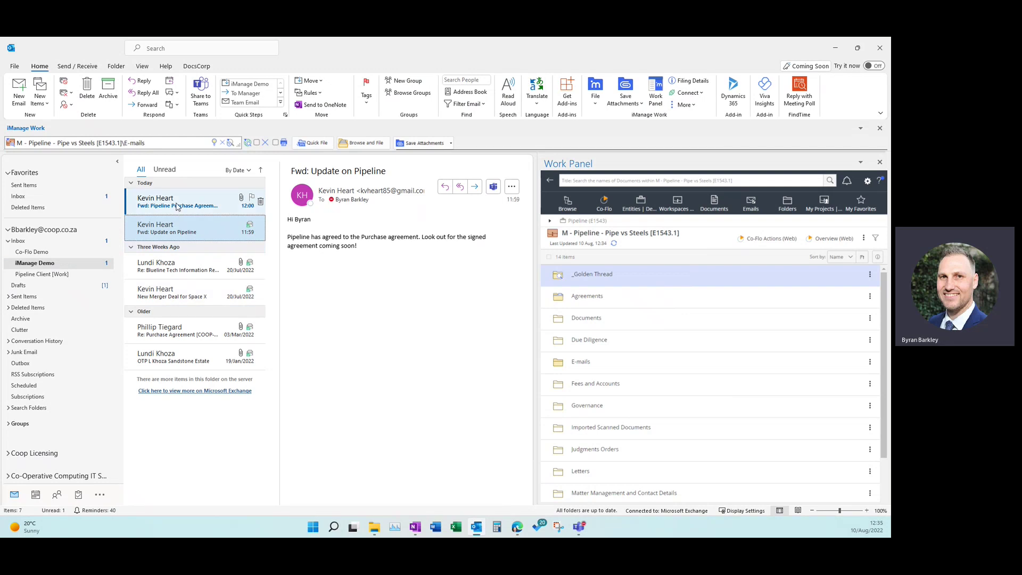
drag(186, 204, 61, 277)
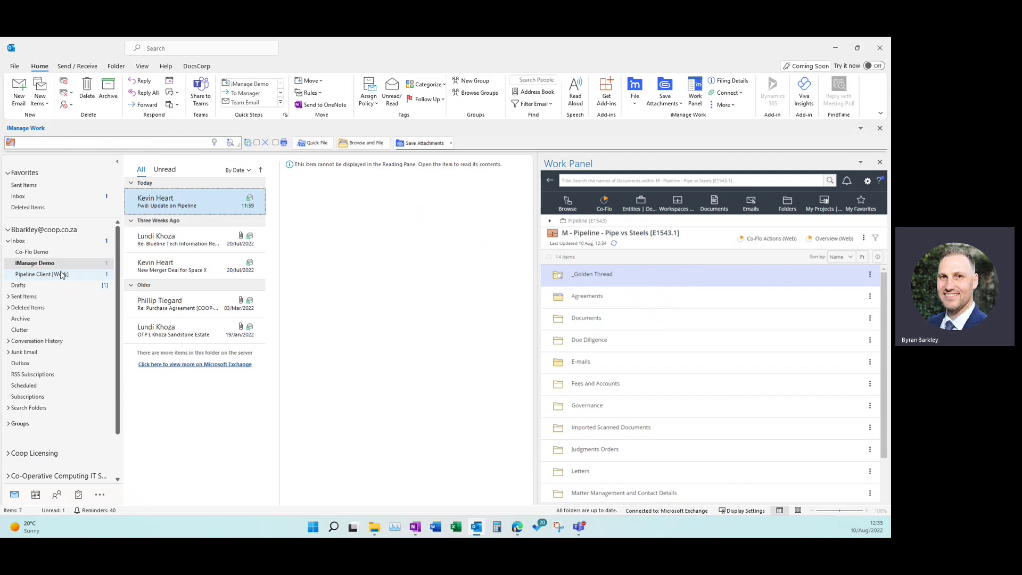
click(42, 274)
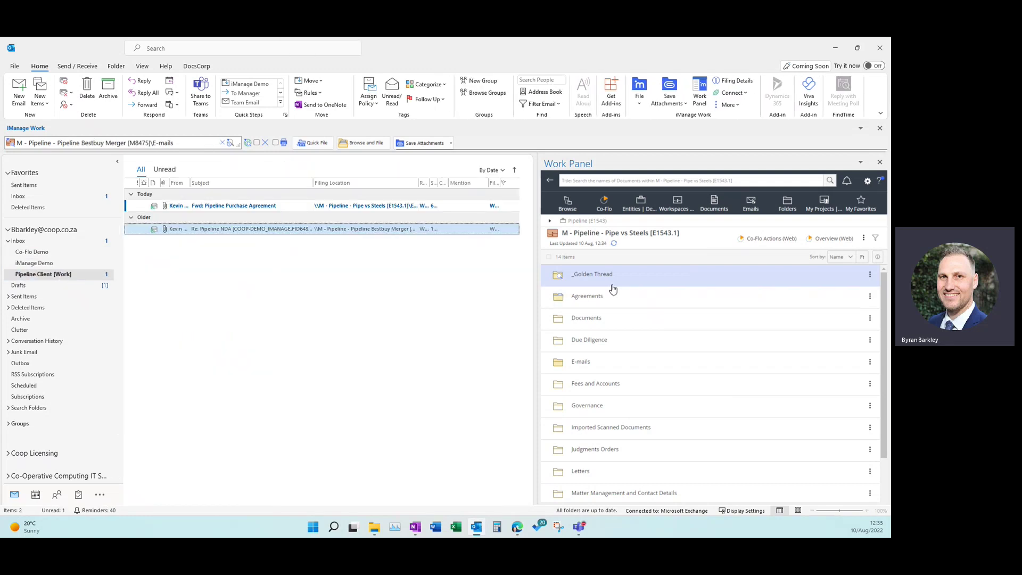
click(583, 363)
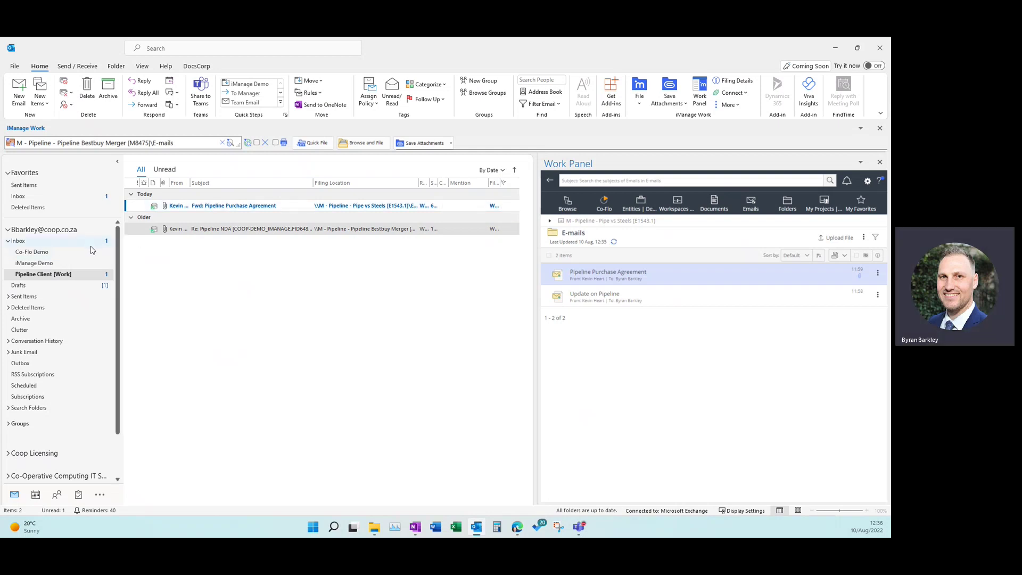
right_click(34, 276)
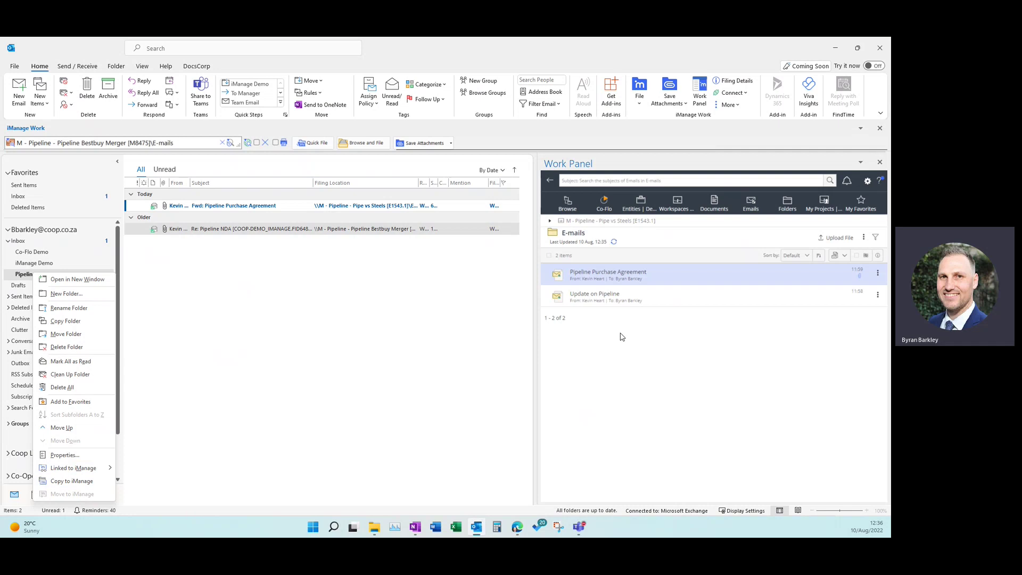
click(211, 287)
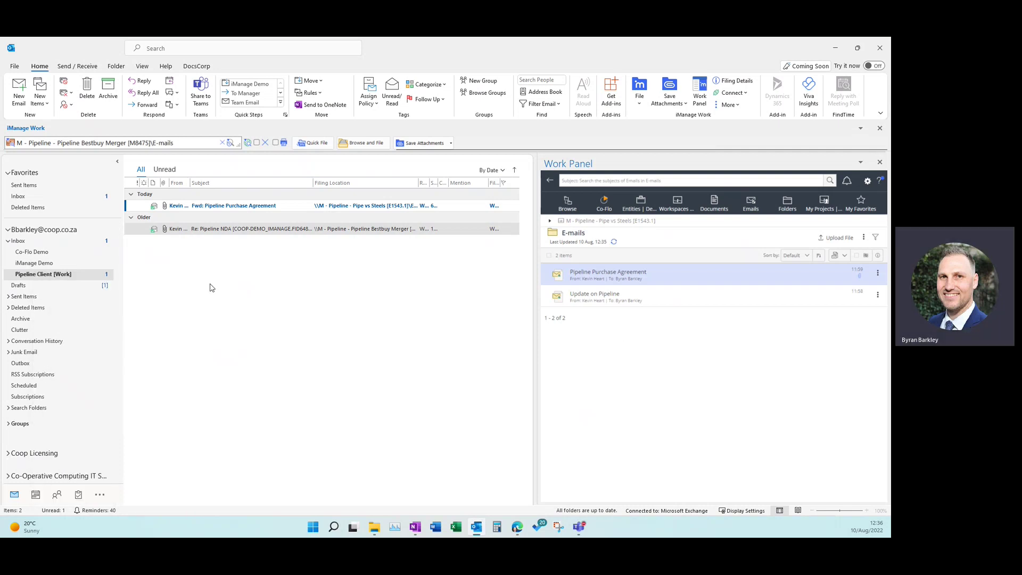